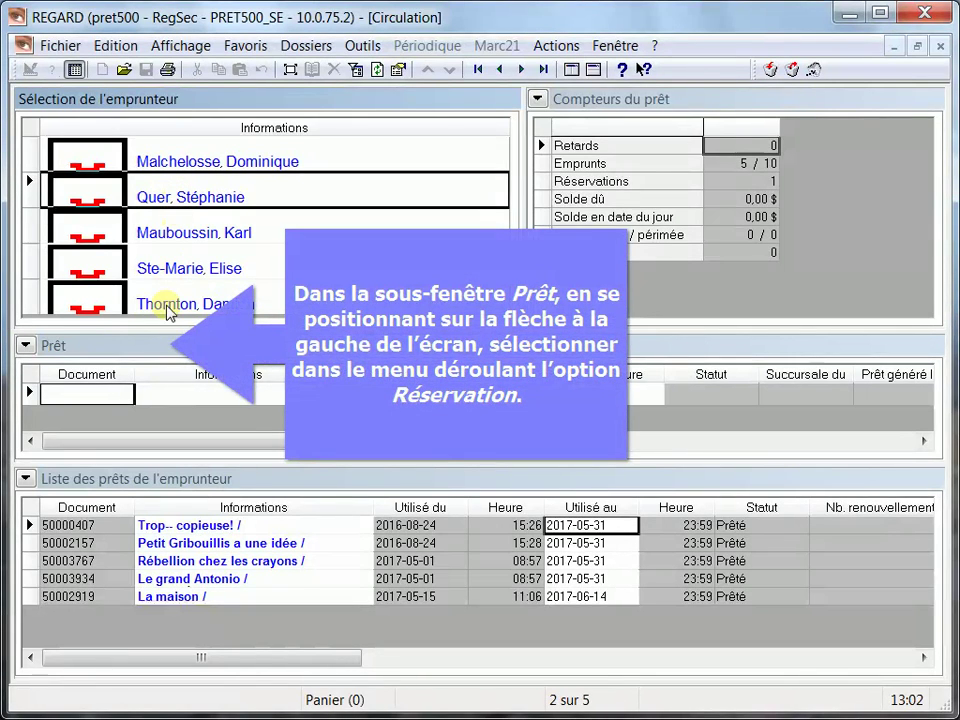
Step: Switch the Prêt sub-window to Réservation for the current borrower and open the title selection search
{"action": "left_click", "coordinate": [167, 350]}
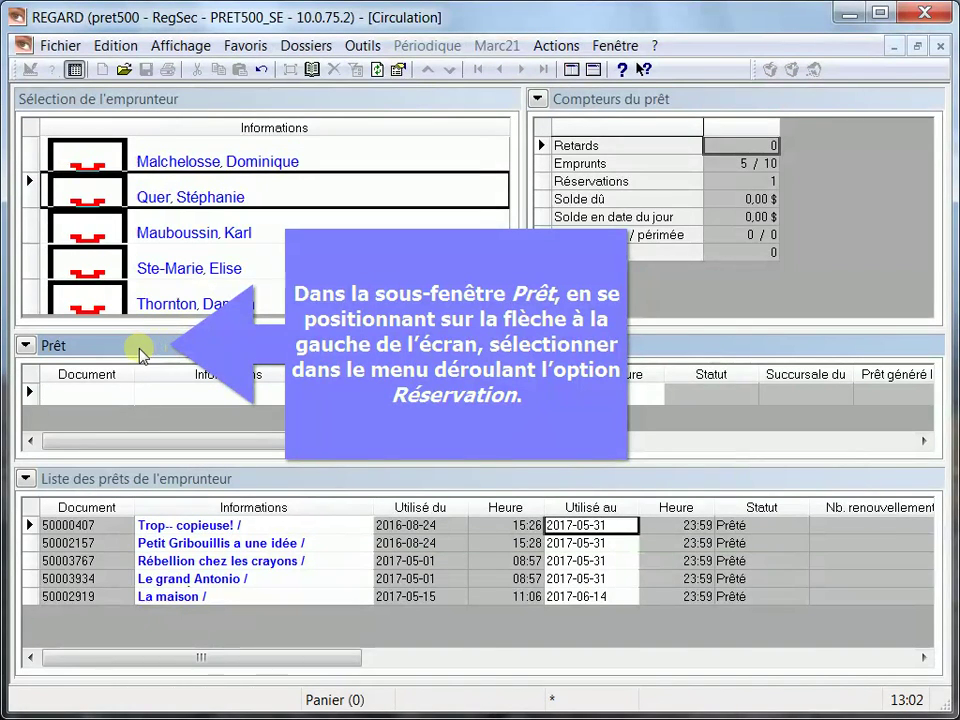
{"action": "left_click", "coordinate": [27, 346]}
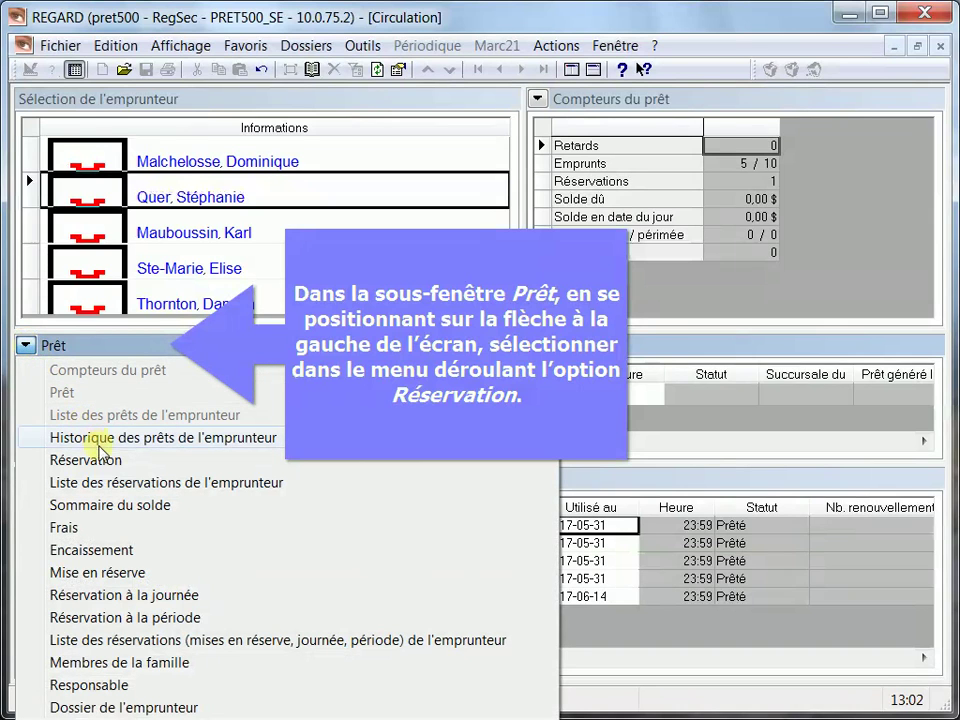
{"action": "left_click", "coordinate": [109, 462]}
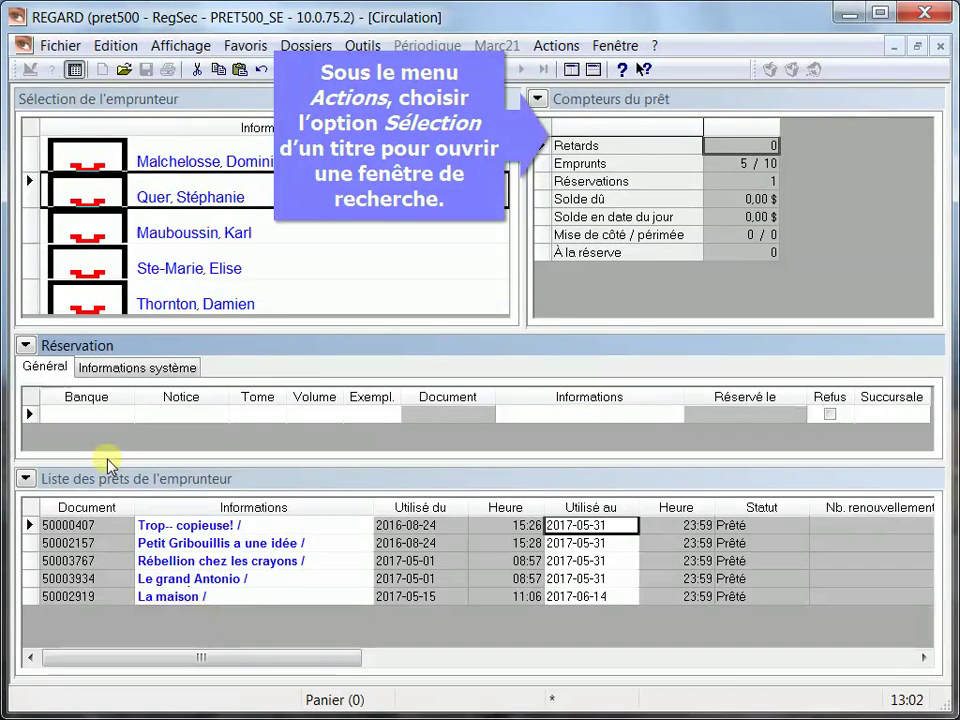
{"action": "left_click", "coordinate": [556, 46]}
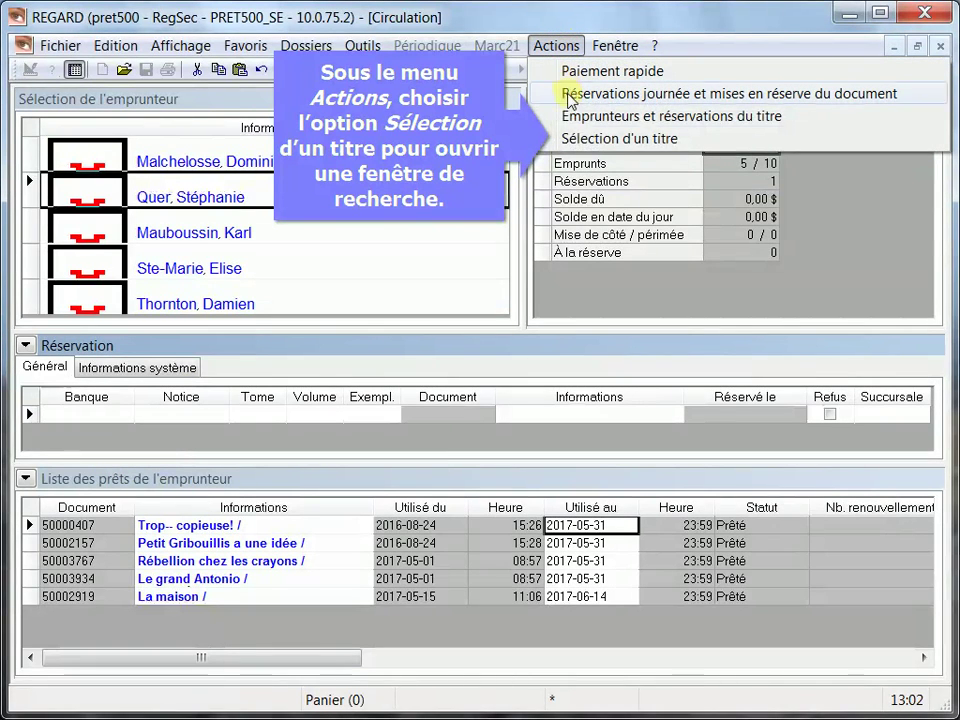
{"action": "left_click", "coordinate": [582, 139]}
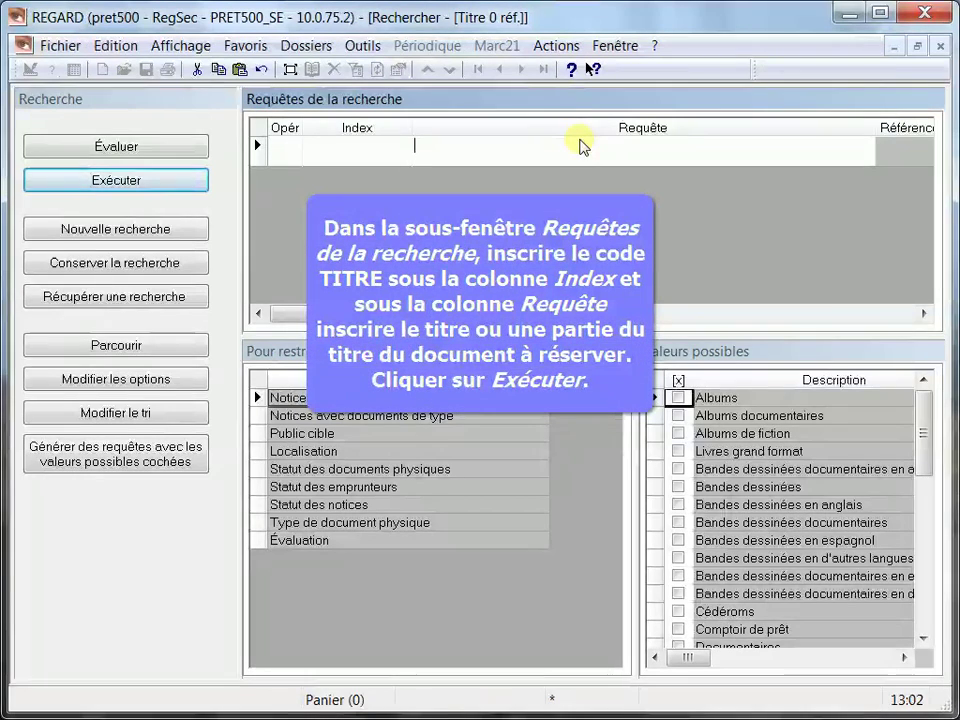
Step: Search for titles containing "correct" using the Titre index
{"action": "left_click", "coordinate": [364, 159]}
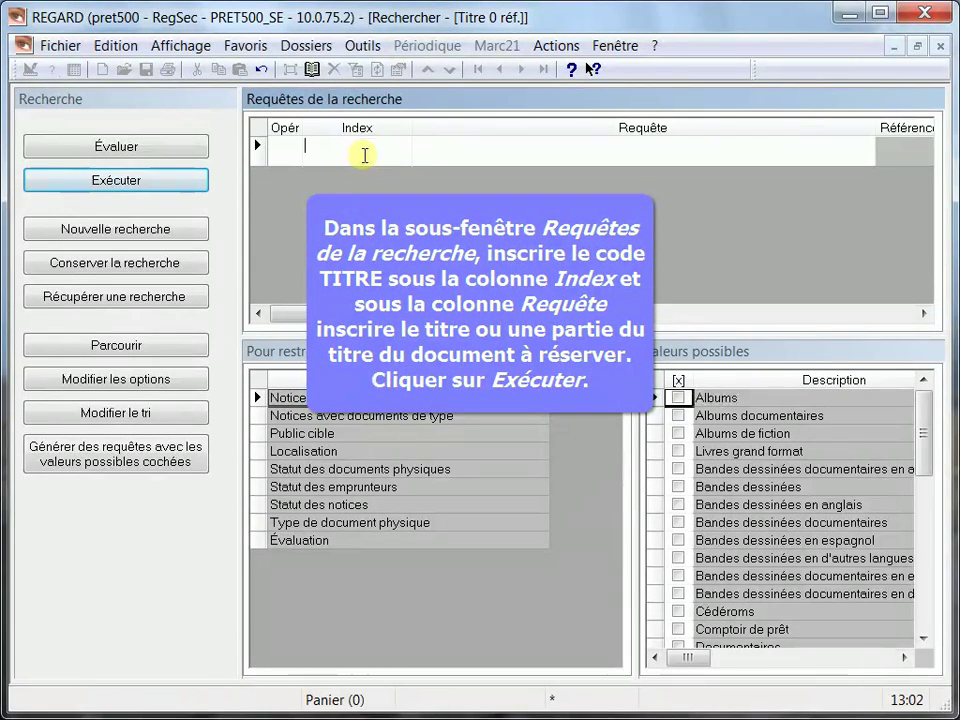
{"action": "type", "text": "titre"}
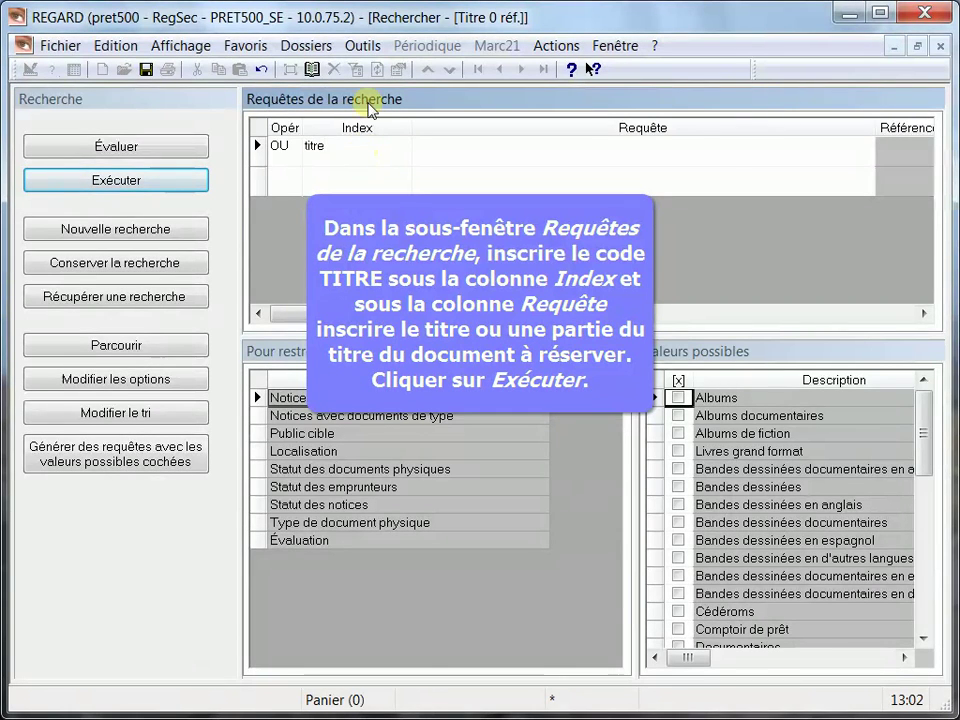
{"action": "left_click", "coordinate": [480, 145]}
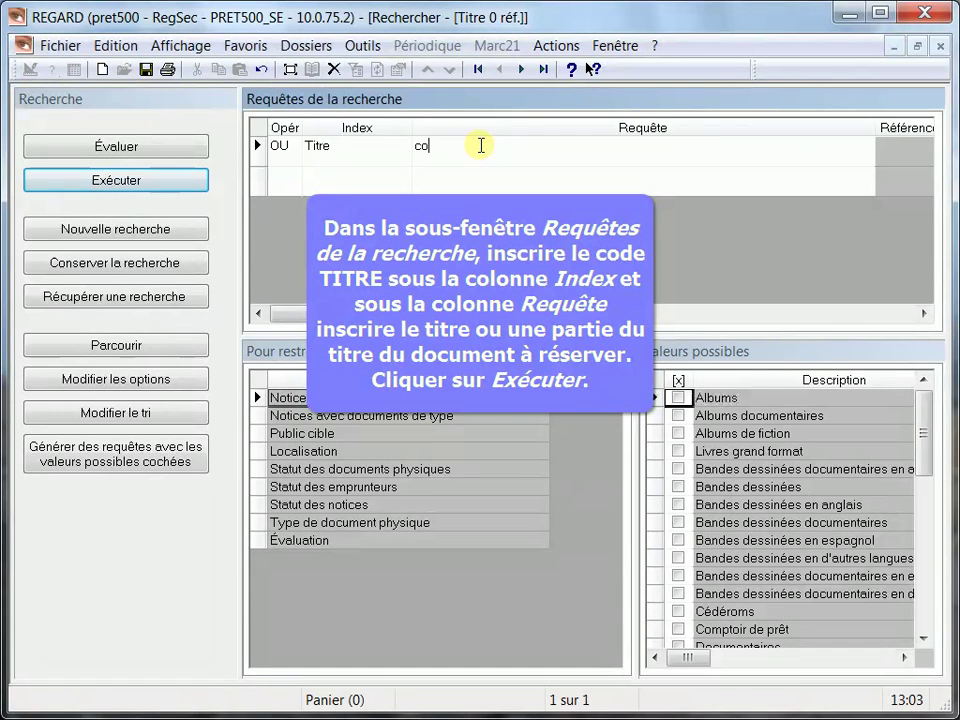
{"action": "type", "text": "correct"}
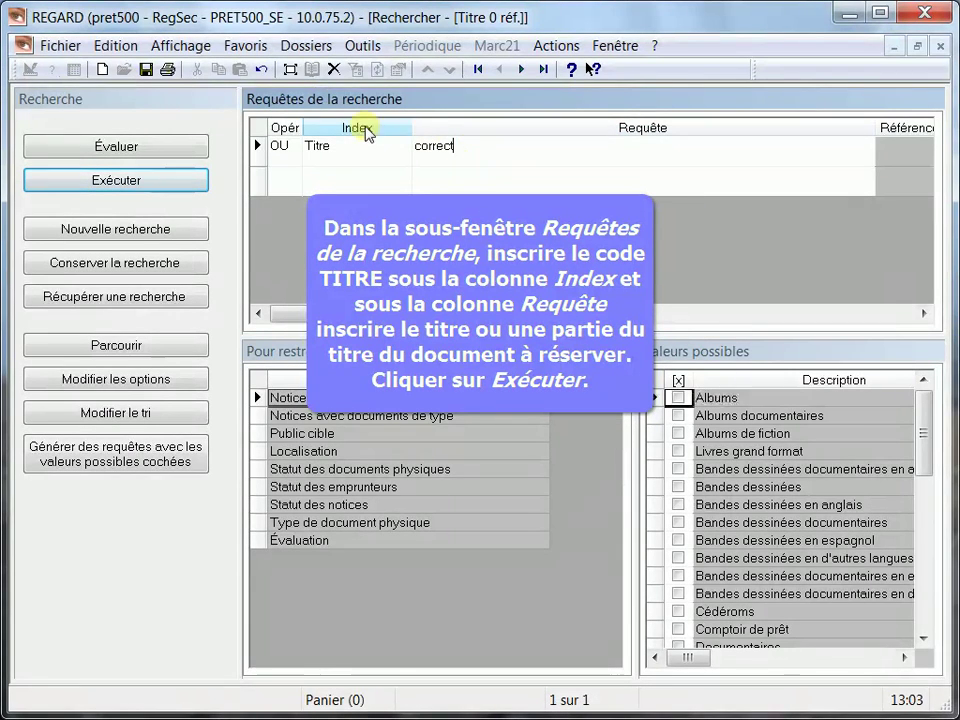
{"action": "left_click", "coordinate": [155, 182]}
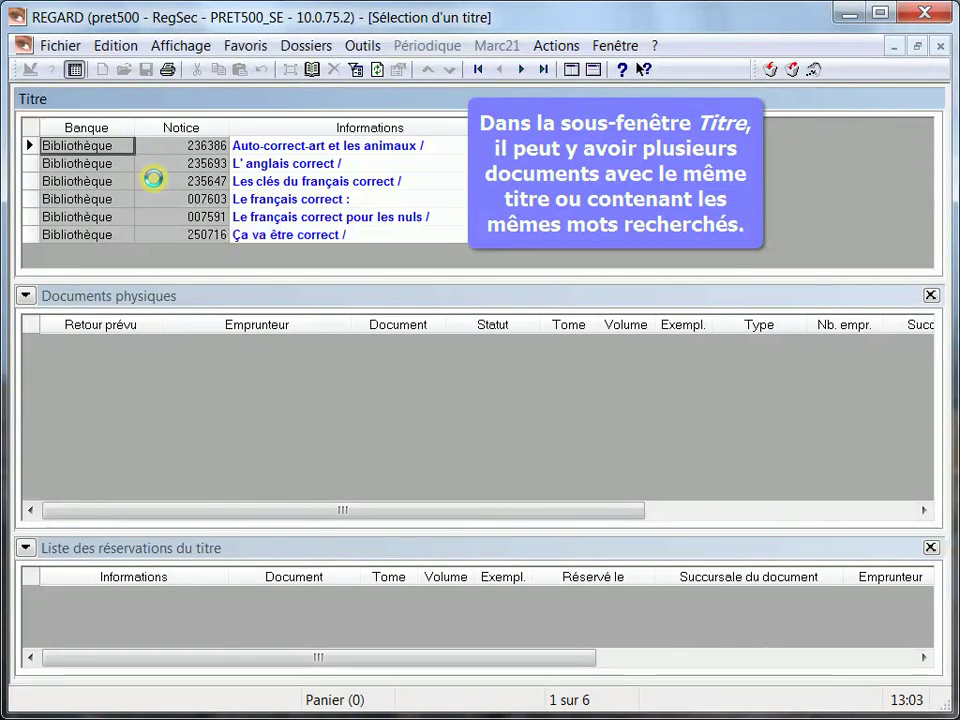
Step: Go through the found titles and select "Ça va être correct", notice 250716
{"action": "left_click", "coordinate": [89, 165]}
{"action": "left_click", "coordinate": [91, 182]}
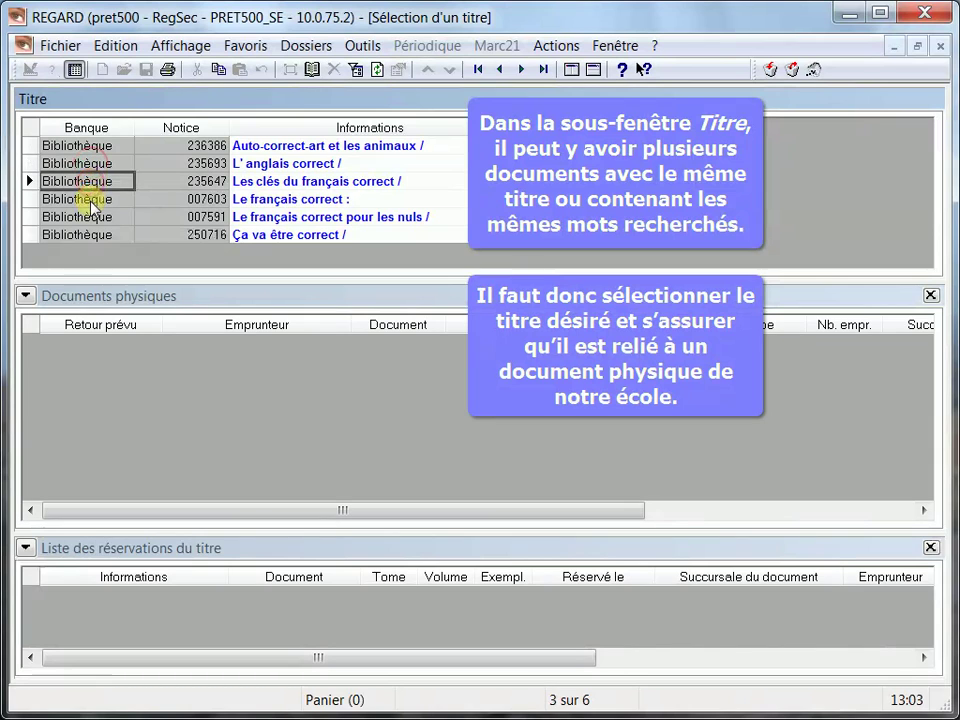
{"action": "left_click", "coordinate": [92, 199]}
{"action": "left_click", "coordinate": [90, 217]}
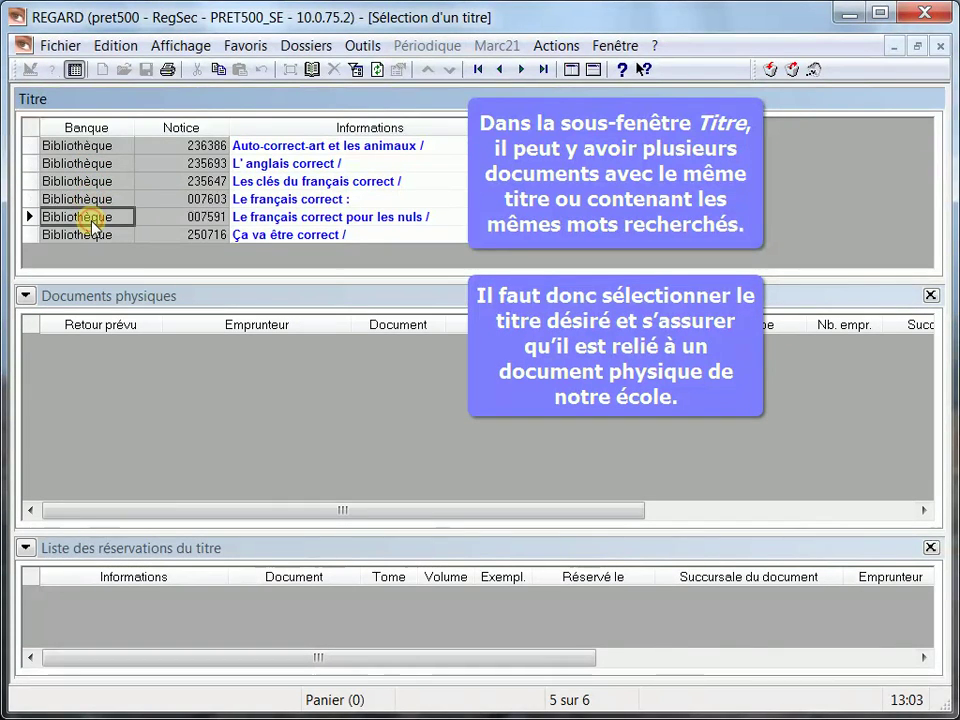
{"action": "left_click", "coordinate": [30, 236]}
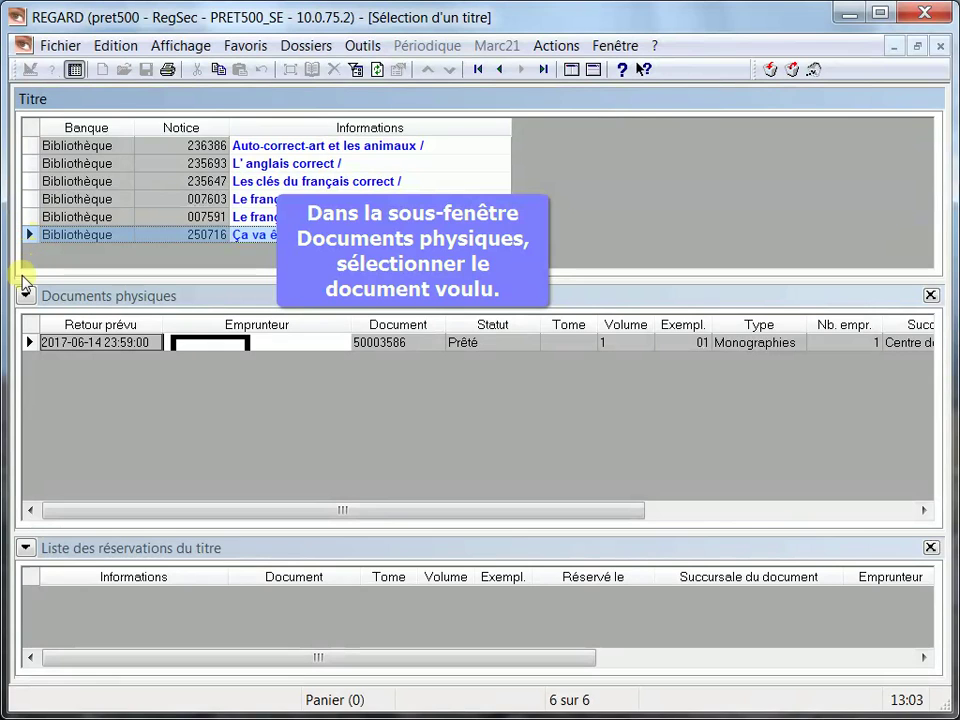
Step: Reserve the title's physical document 50003586 for the borrower and switch the Réservation sub-window back to Prêt
{"action": "left_click", "coordinate": [30, 343]}
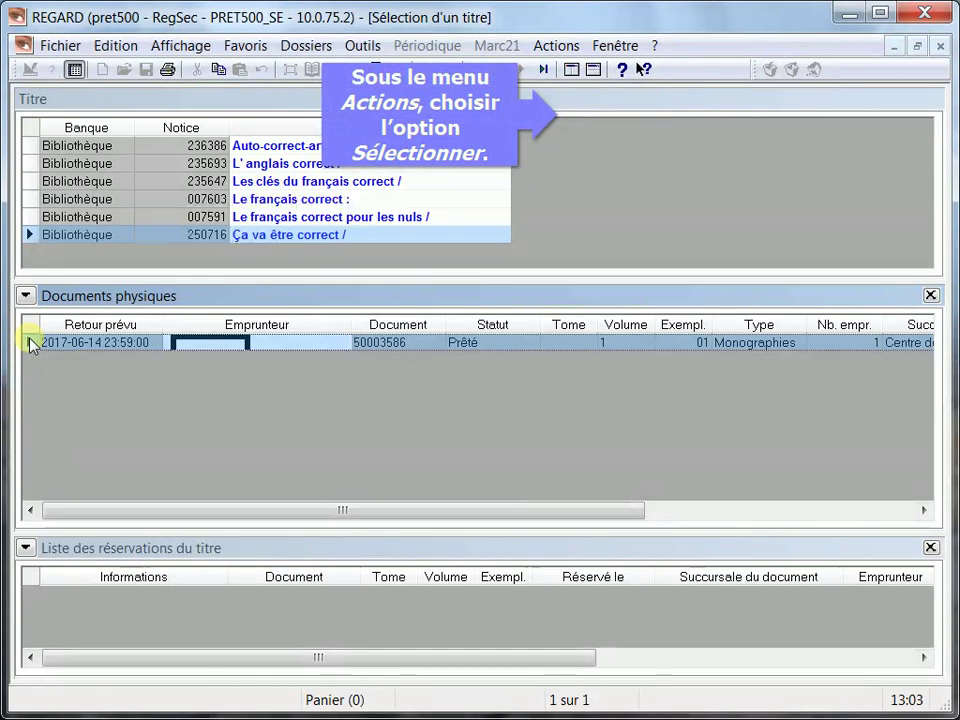
{"action": "left_click", "coordinate": [566, 47]}
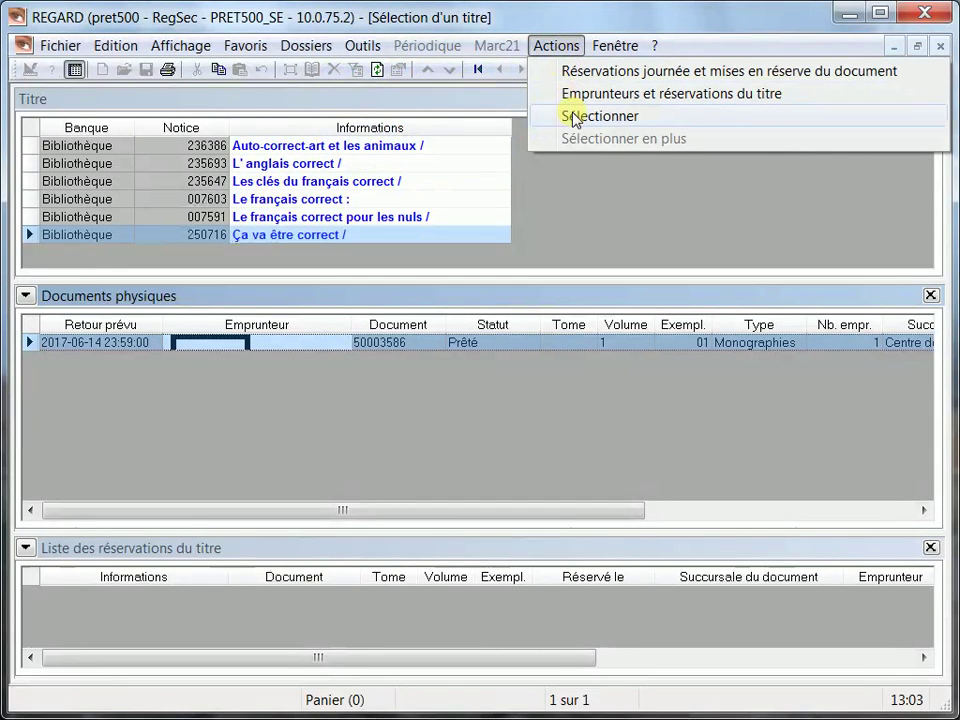
{"action": "left_click", "coordinate": [575, 117]}
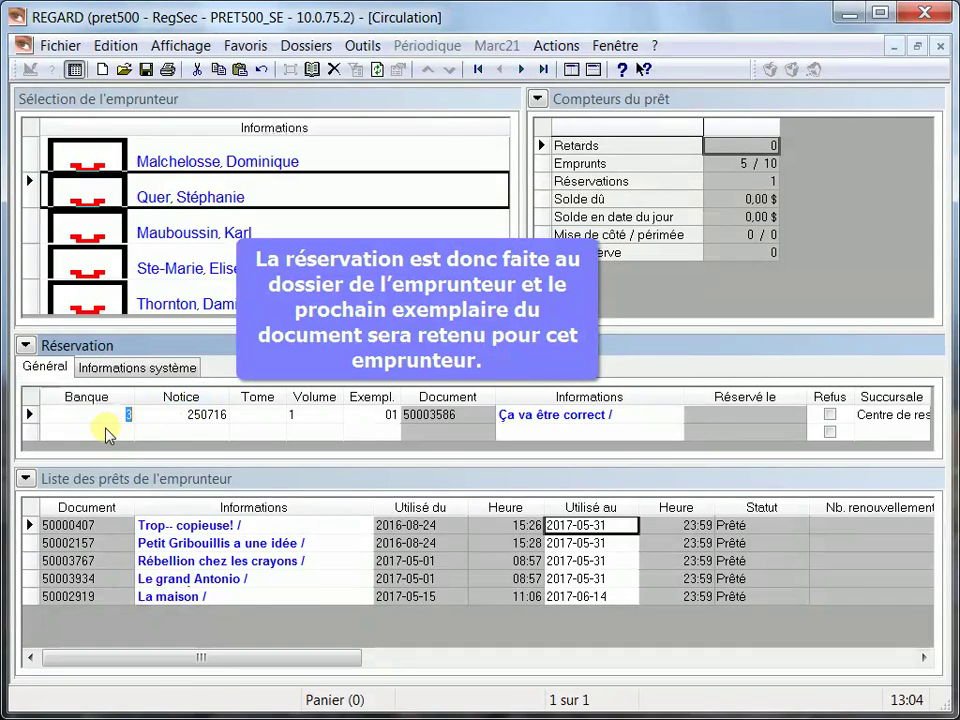
{"action": "key", "text": "Return"}
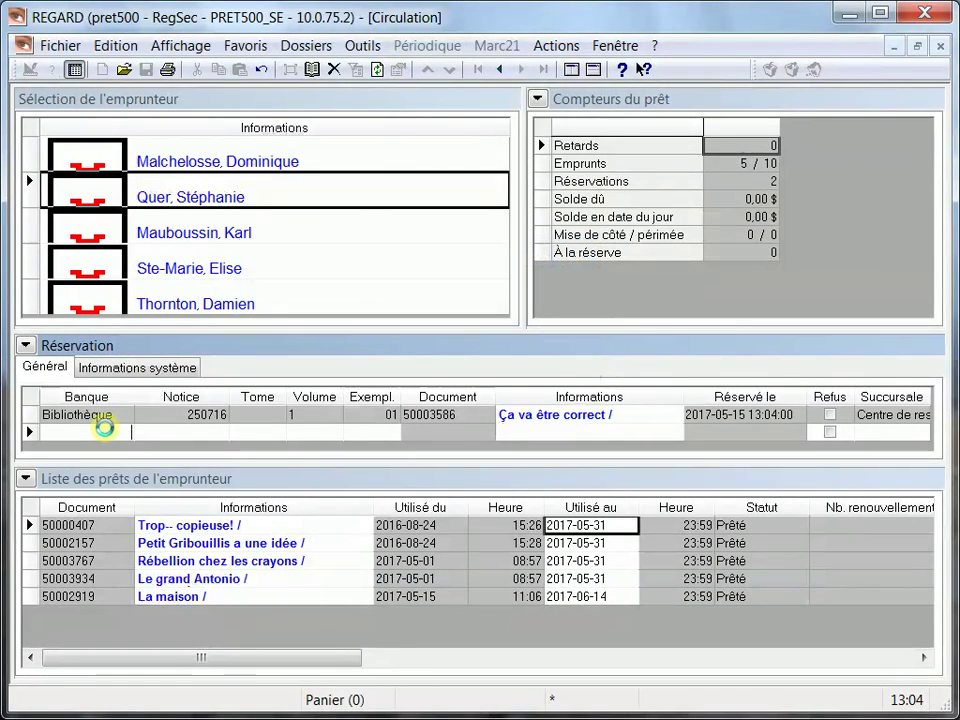
{"action": "left_click", "coordinate": [24, 345]}
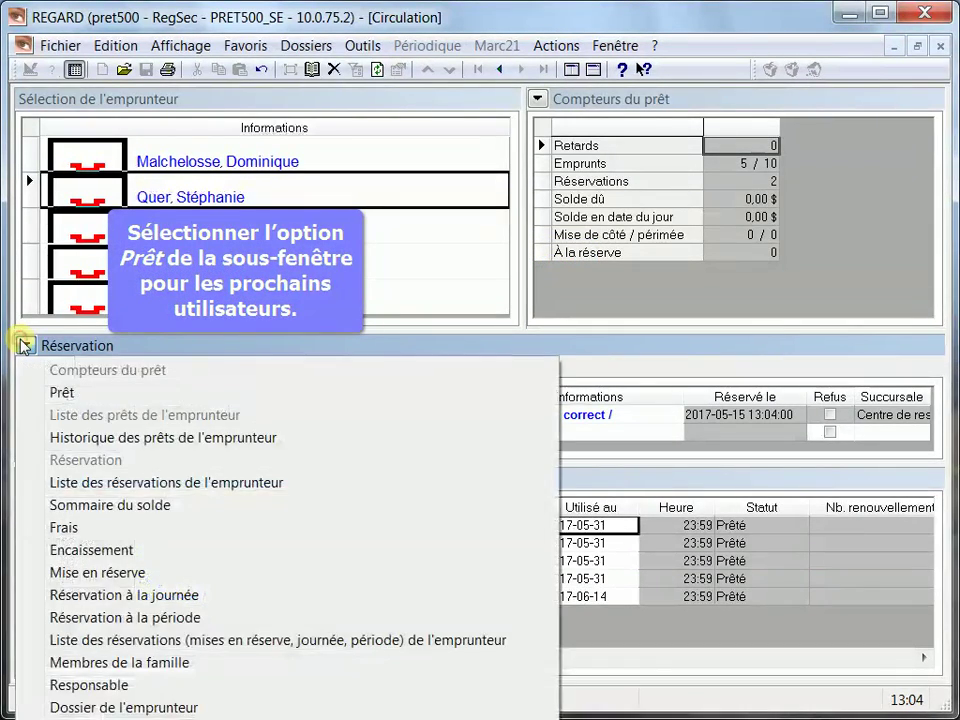
{"action": "left_click", "coordinate": [62, 393]}
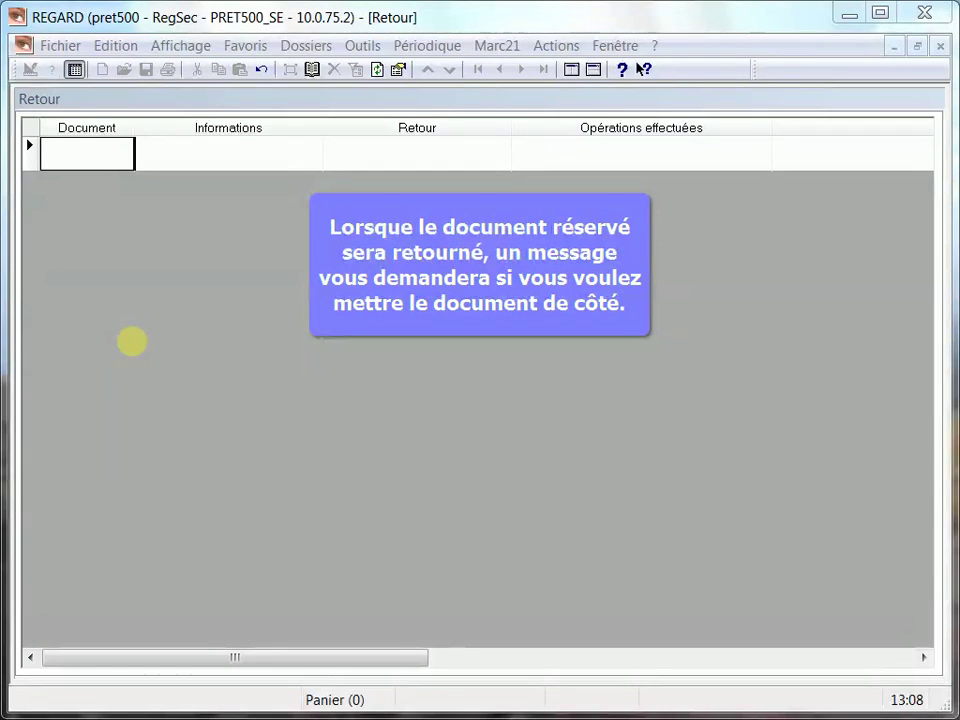
Step: Return document 50003586 in the Retour window and agree to set it aside for the borrower who reserved it
{"action": "left_click", "coordinate": [78, 157]}
{"action": "type", "text": "5000"}
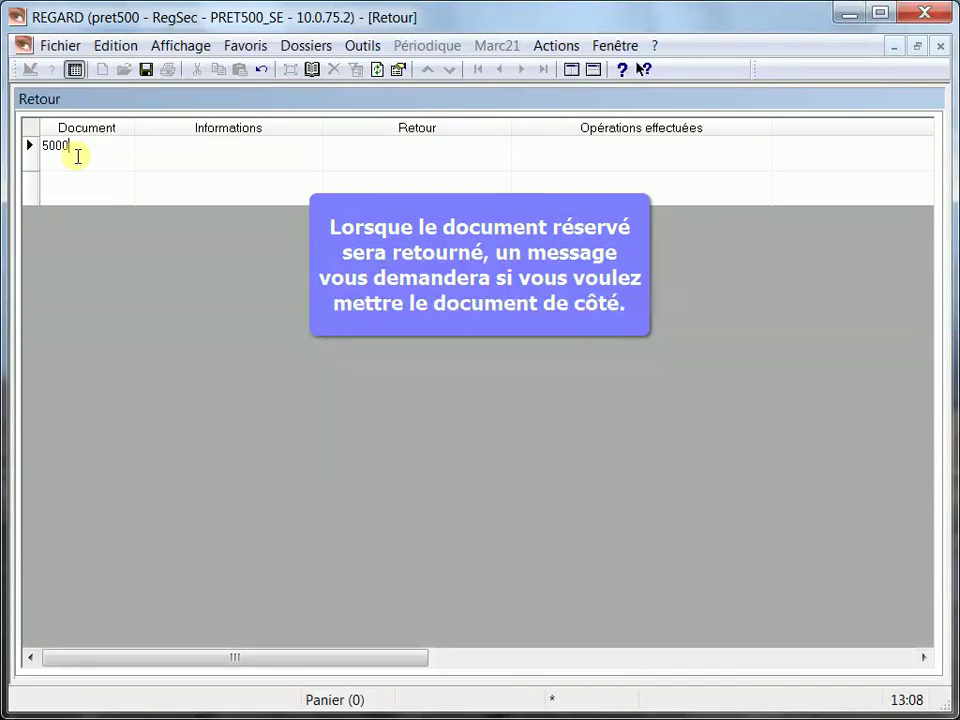
{"action": "type", "text": "3586"}
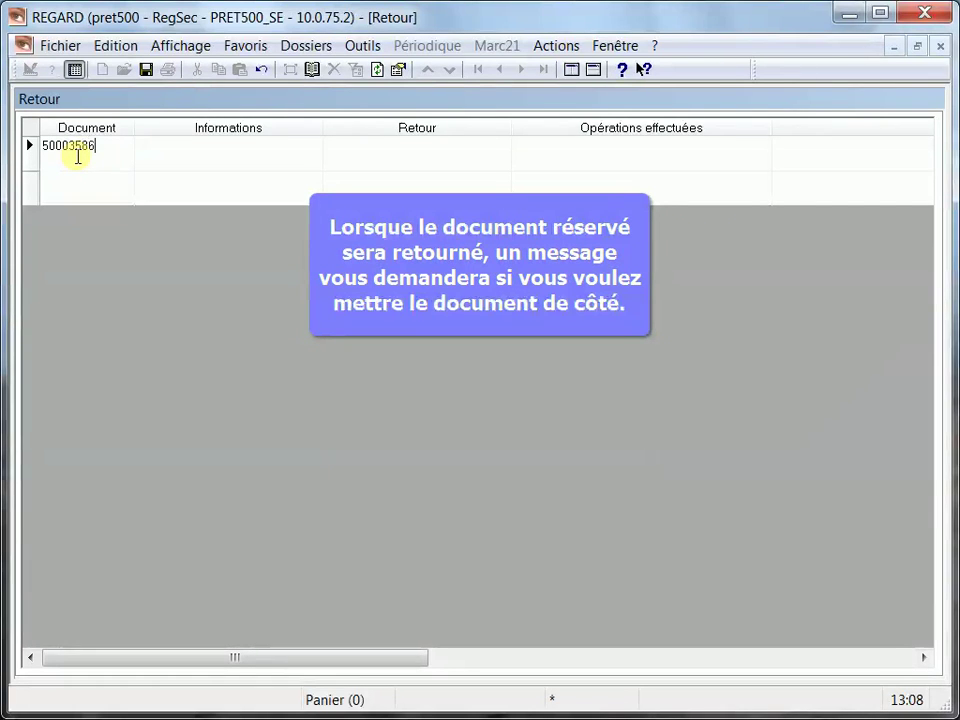
{"action": "key", "text": "Return"}
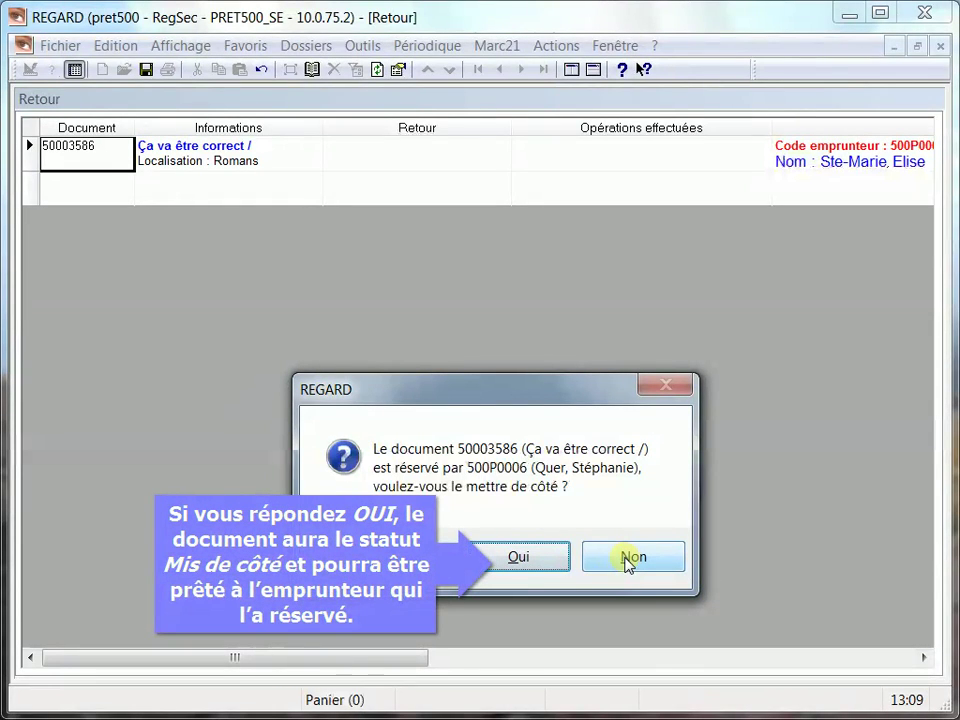
{"action": "left_click", "coordinate": [537, 558]}
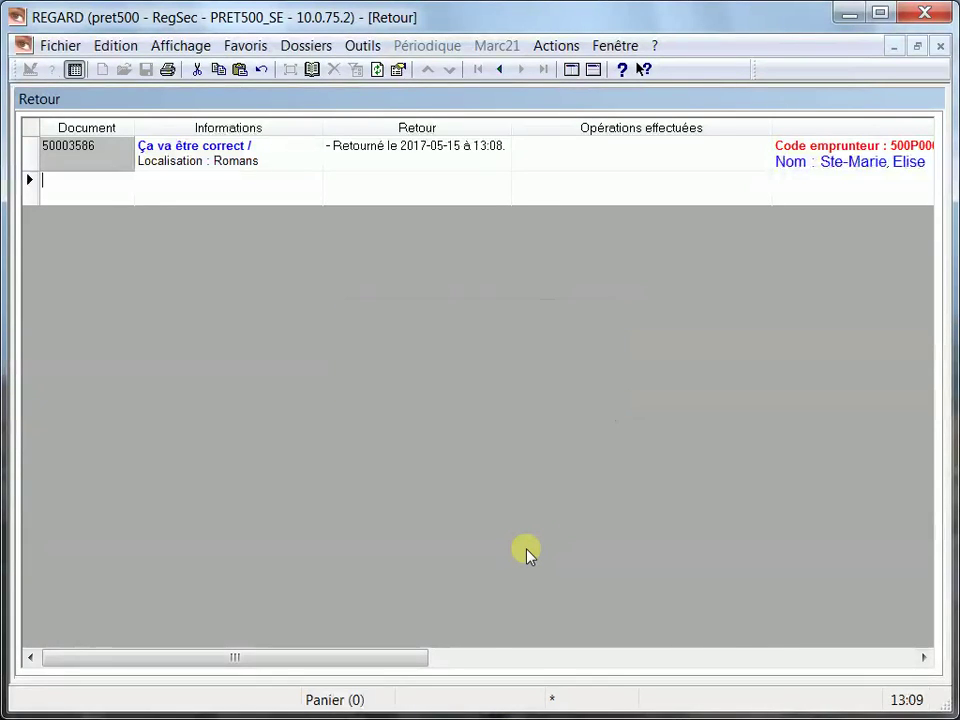
Step: Go back to the Circulation window and lend document 50003586 to the borrower who reserved it
{"action": "left_click", "coordinate": [603, 48]}
{"action": "left_click", "coordinate": [633, 220]}
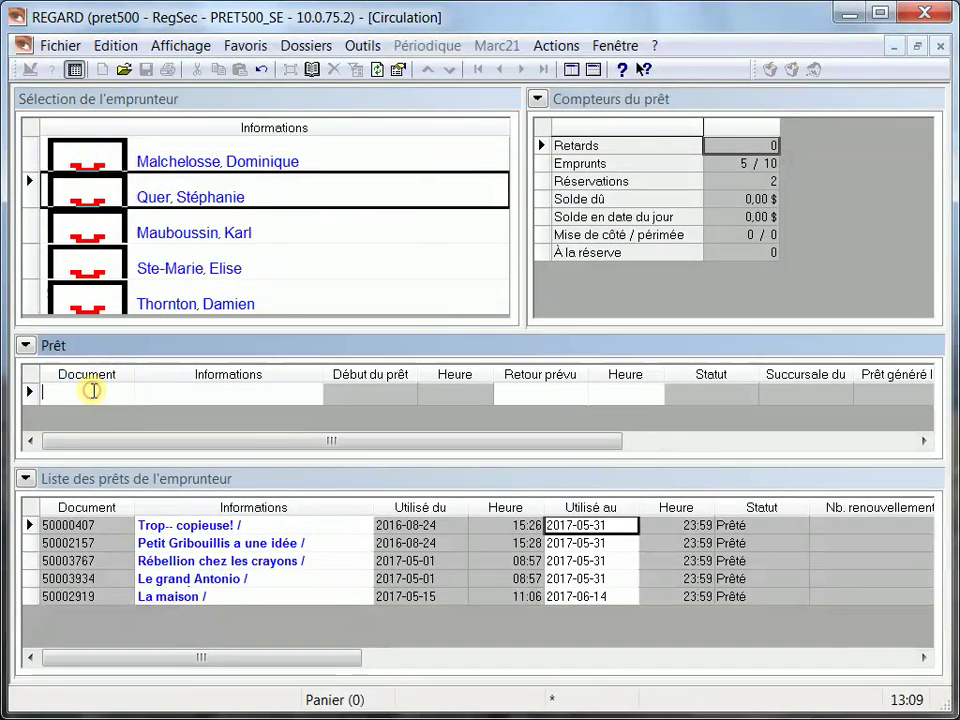
{"action": "type", "text": "500035"}
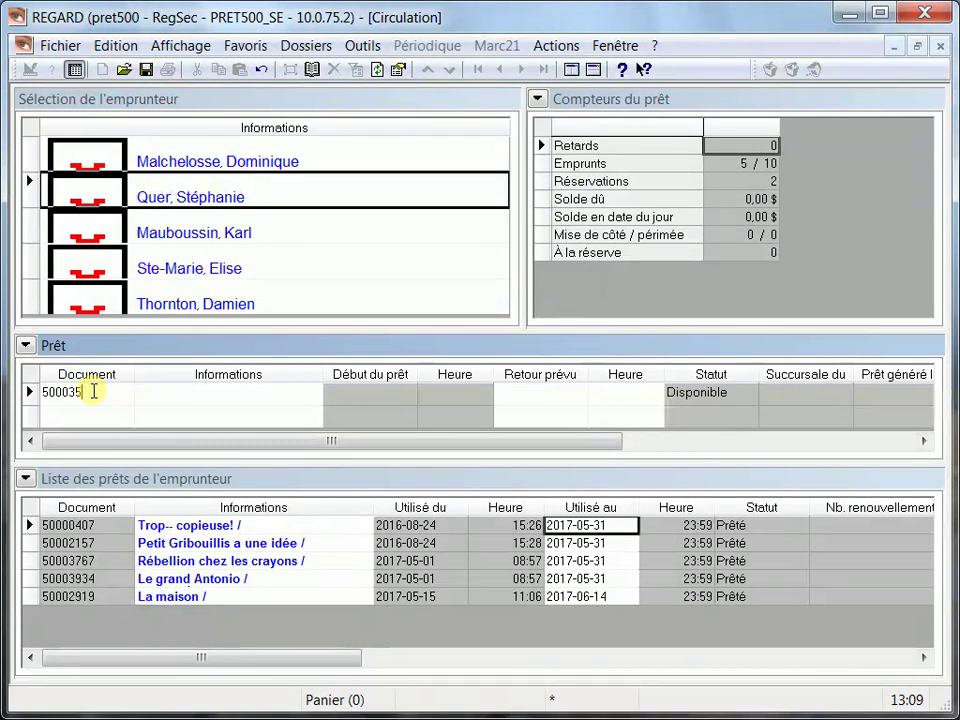
{"action": "type", "text": "8"}
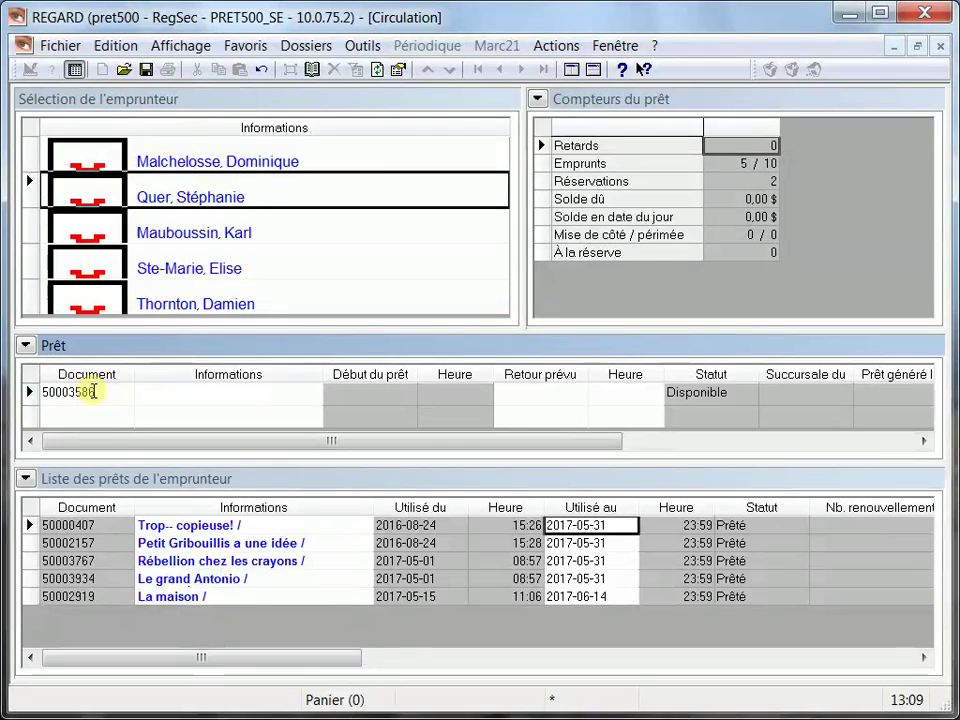
{"action": "type", "text": "6"}
{"action": "key", "text": "Return"}
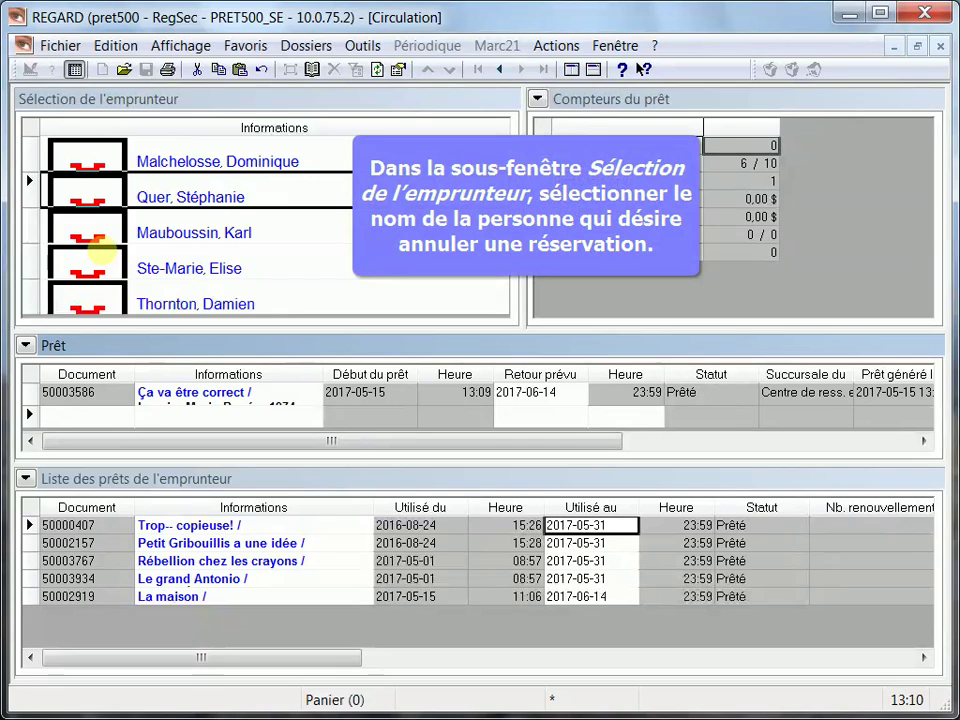
Step: Select the second borrower in the list and display the Liste des réservations de l'emprunteur in place of Prêt
{"action": "left_click", "coordinate": [100, 195]}
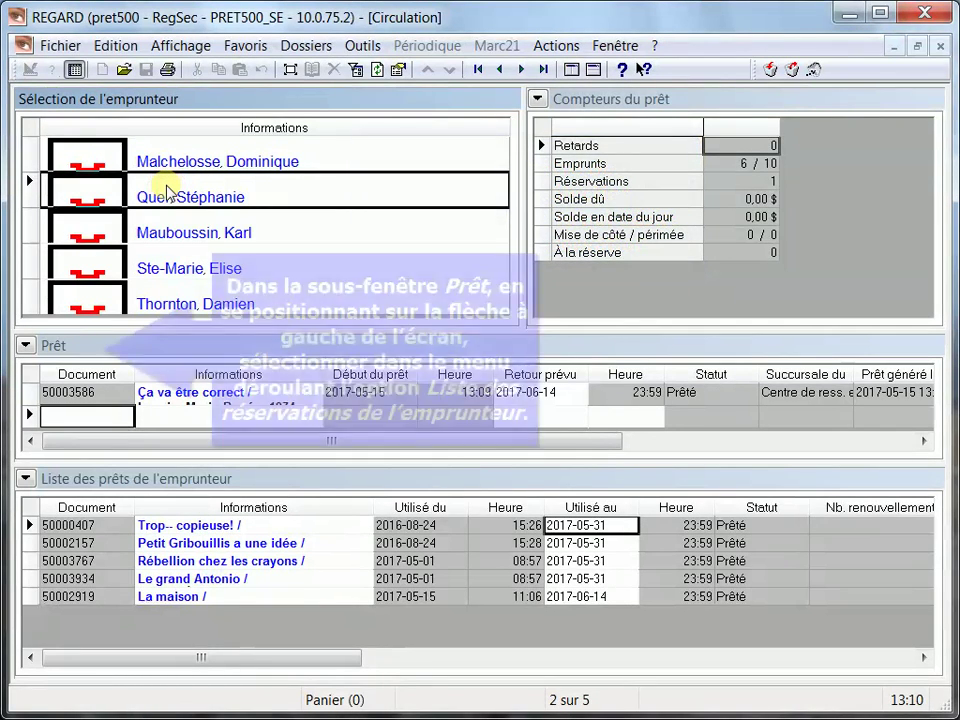
{"action": "left_click", "coordinate": [79, 347]}
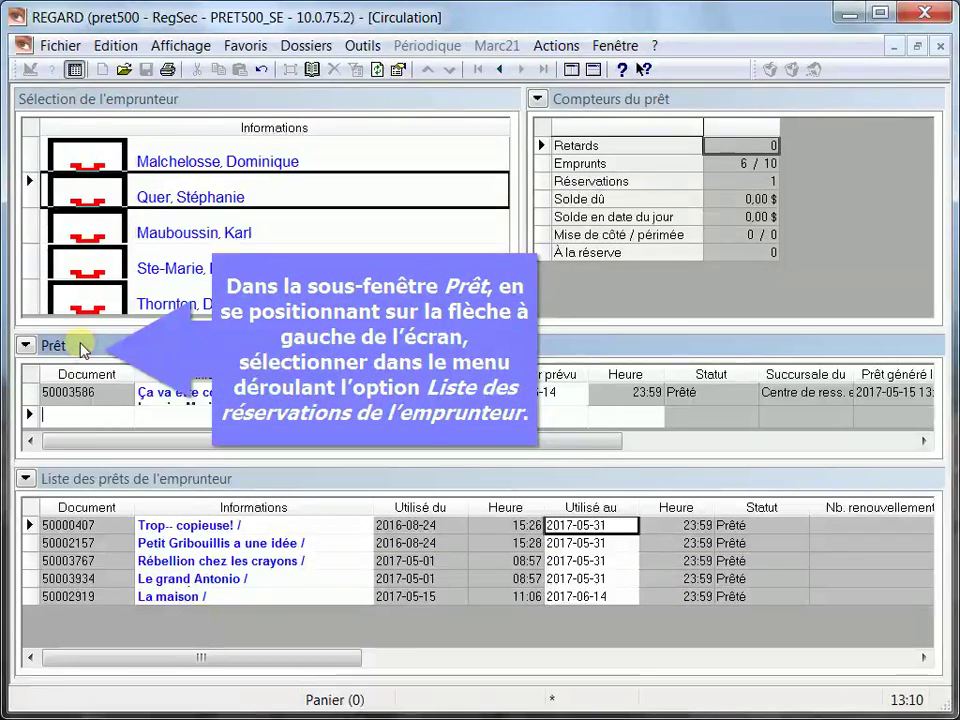
{"action": "left_click", "coordinate": [27, 345]}
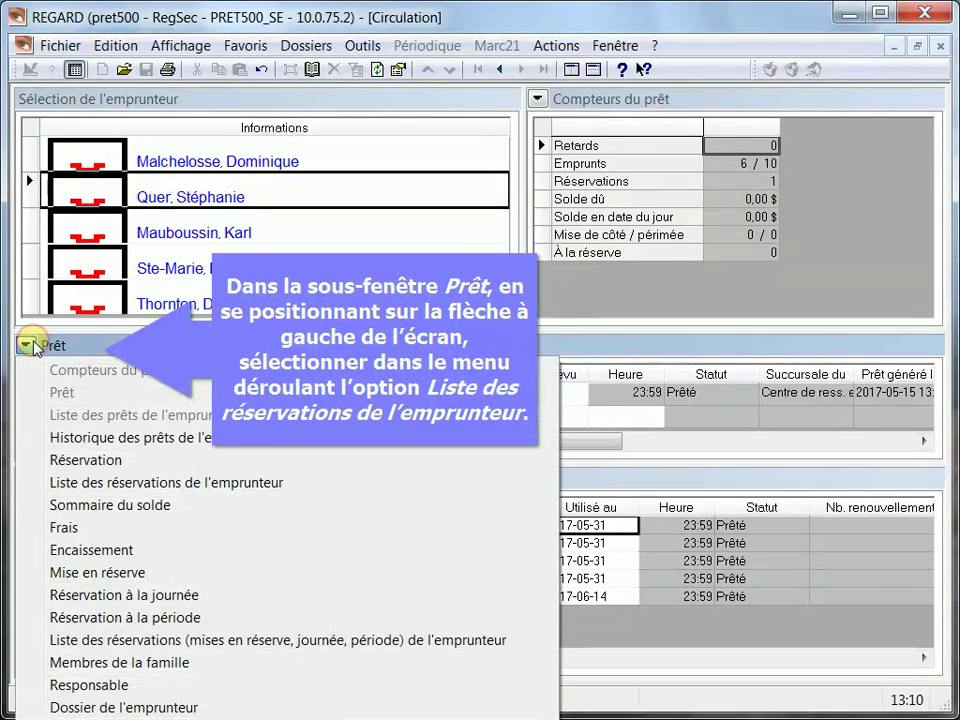
{"action": "left_click", "coordinate": [96, 484]}
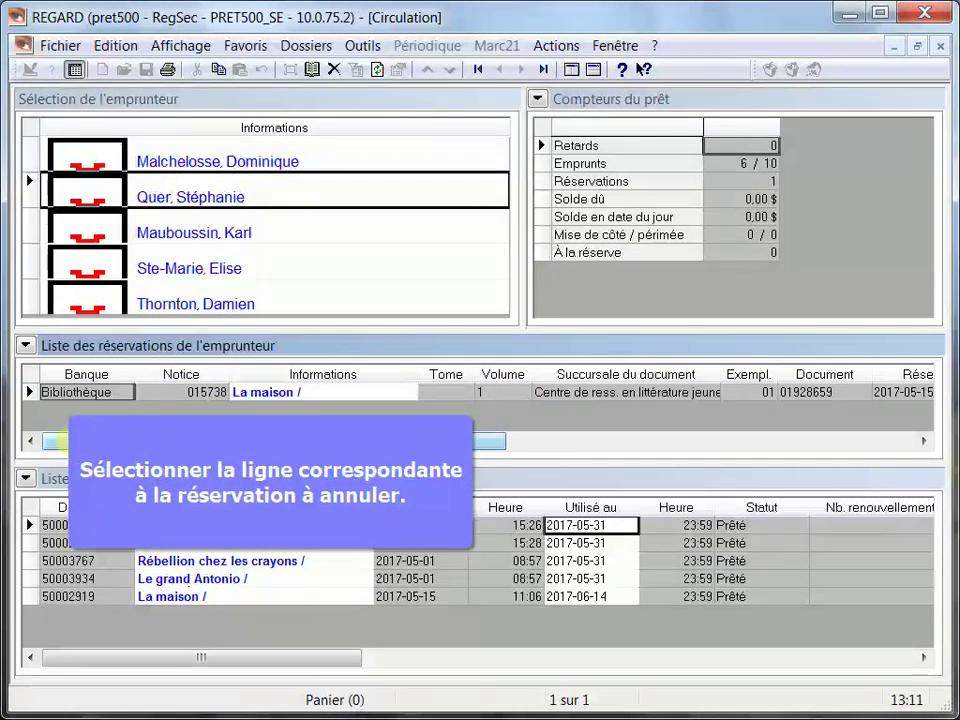
Step: Cancel the borrower's reservation of "La maison" and switch the sub-window back to Prêt
{"action": "left_click", "coordinate": [31, 392]}
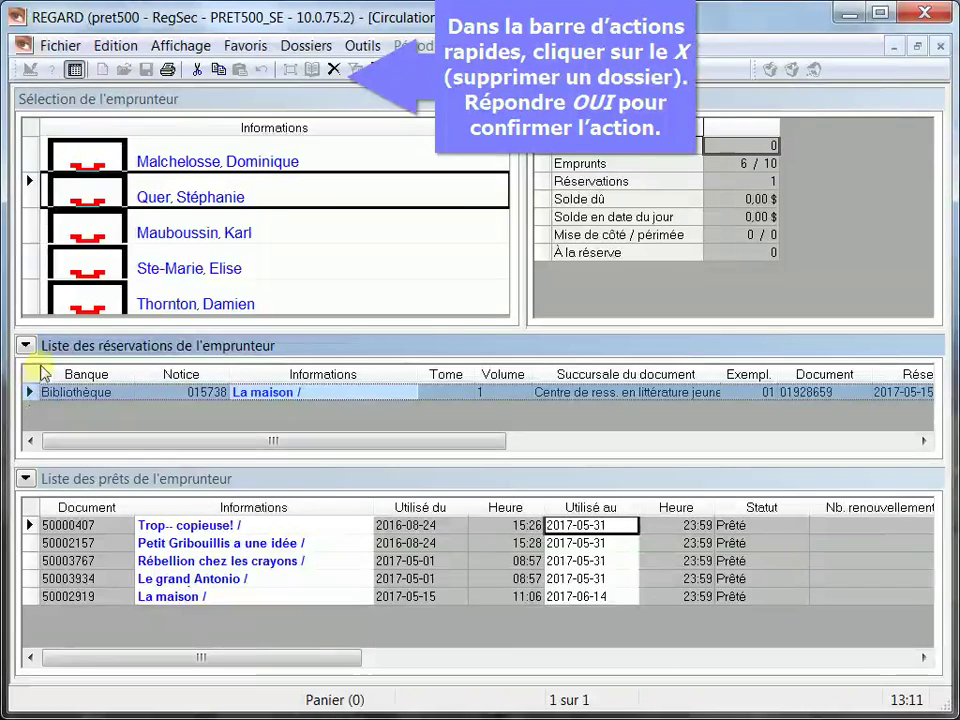
{"action": "left_click", "coordinate": [336, 72]}
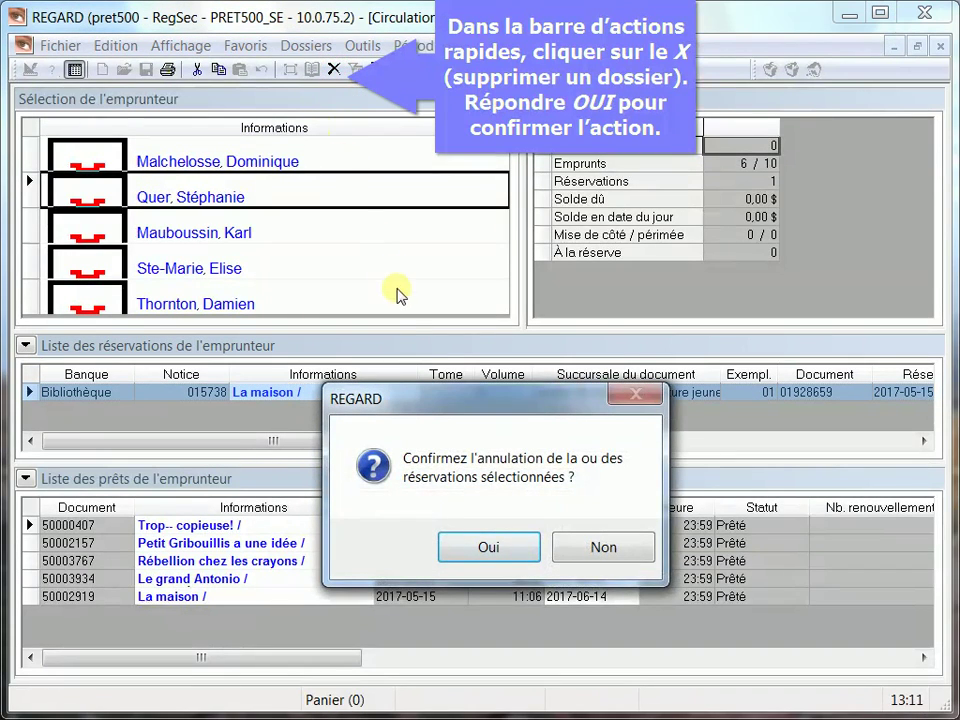
{"action": "left_click", "coordinate": [487, 547]}
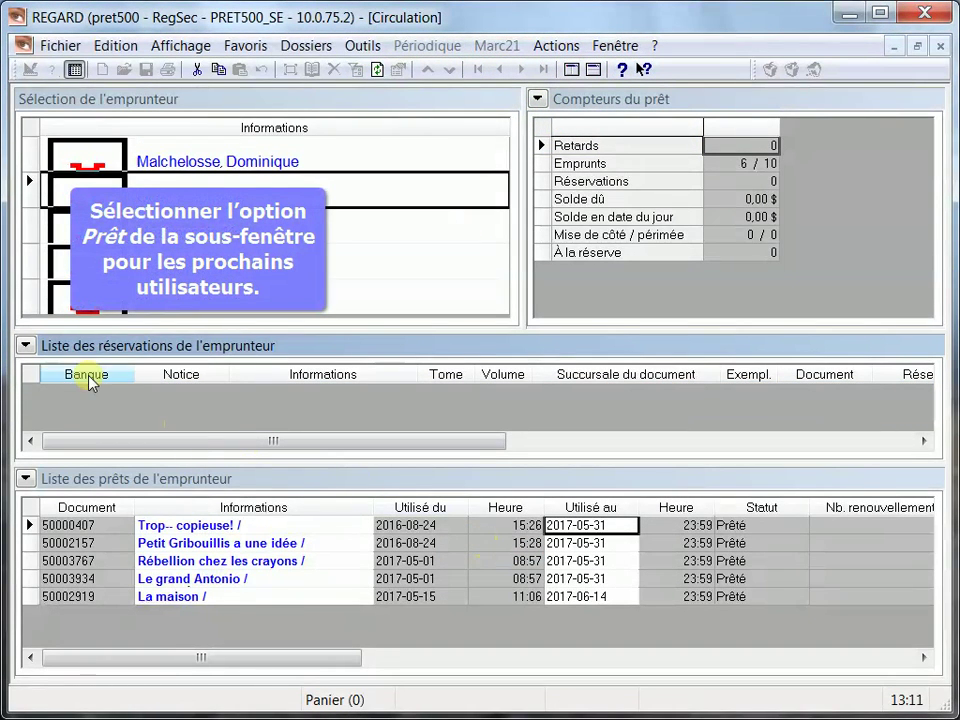
{"action": "left_click", "coordinate": [25, 347]}
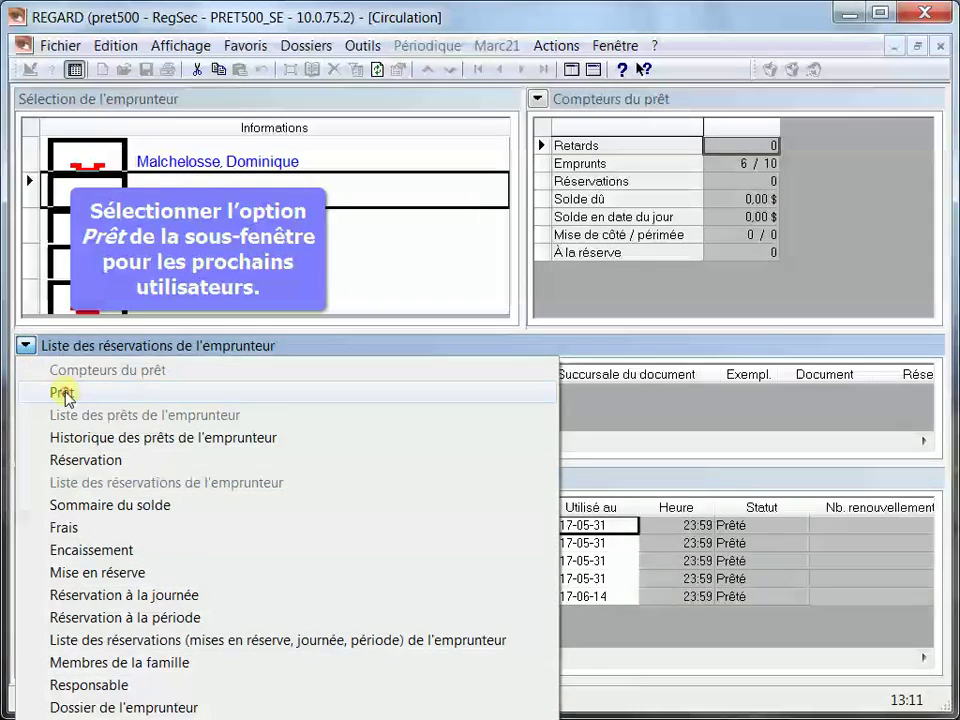
{"action": "left_click", "coordinate": [64, 393]}
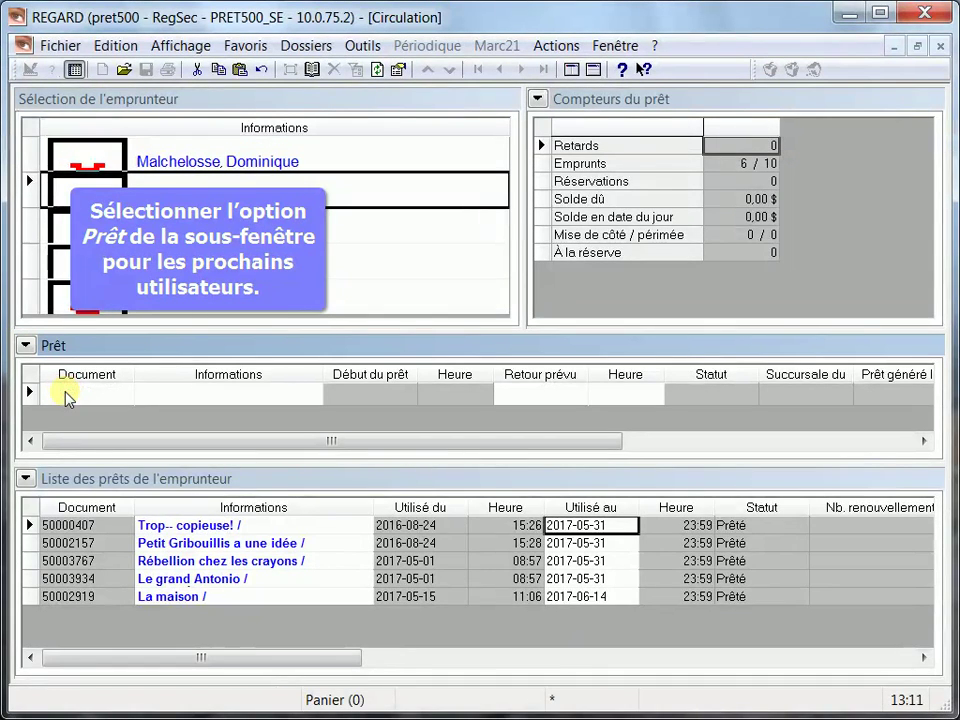